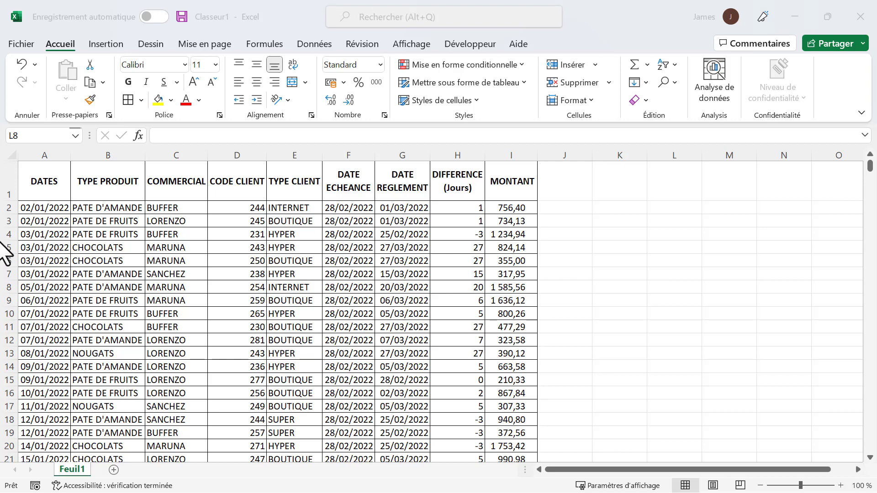
# Insert the recommended pivot table summing DIFFERENCE (Jours) and CODE CLIENT by TYPE CLIENT on a new sheet.
pyautogui.click(161, 207)
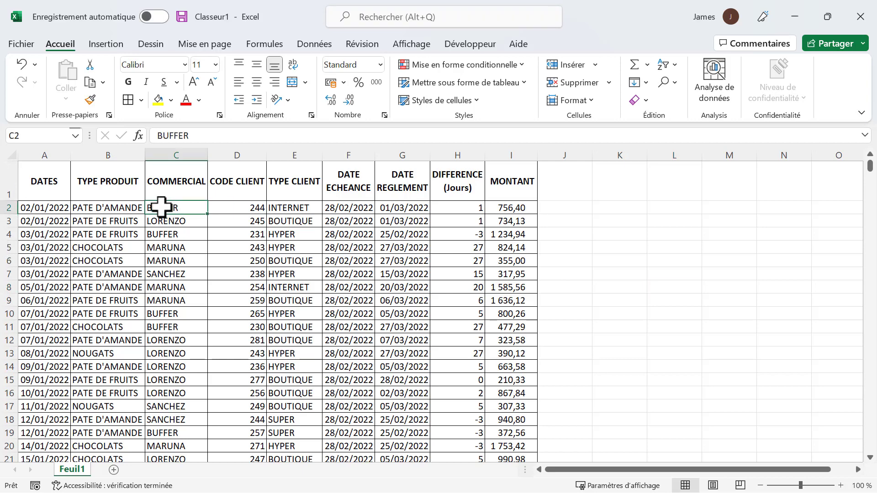
pyautogui.click(110, 45)
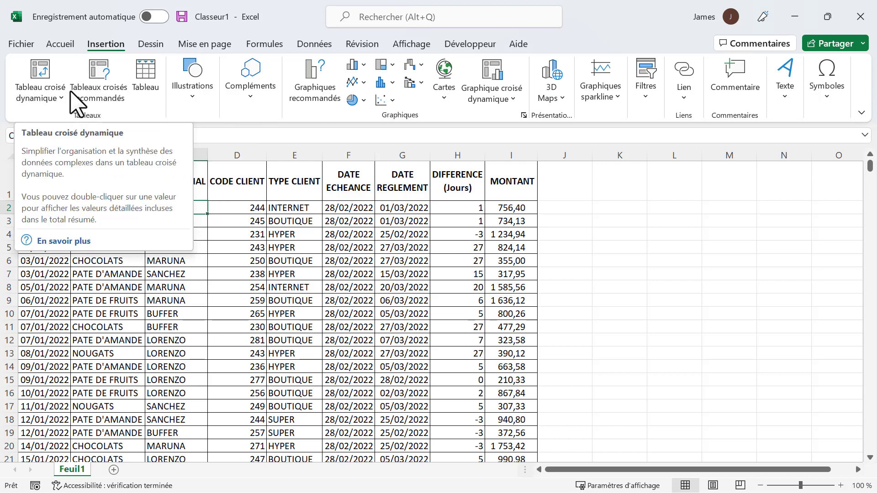
pyautogui.click(101, 91)
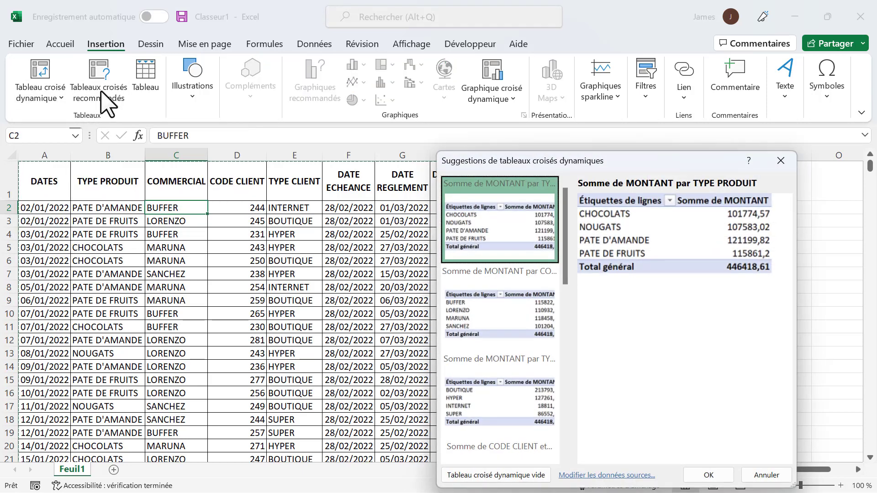
pyautogui.scroll(-5, 521, 242)
pyautogui.scroll(-3, 523, 240)
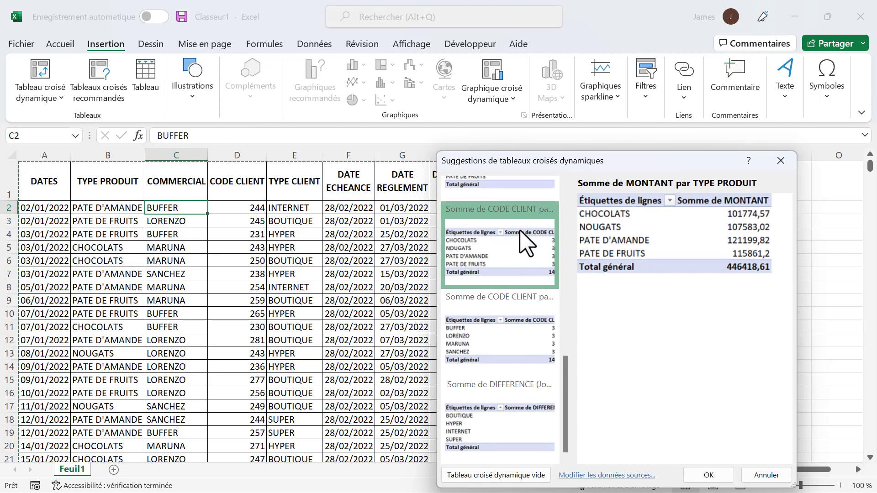
pyautogui.click(505, 432)
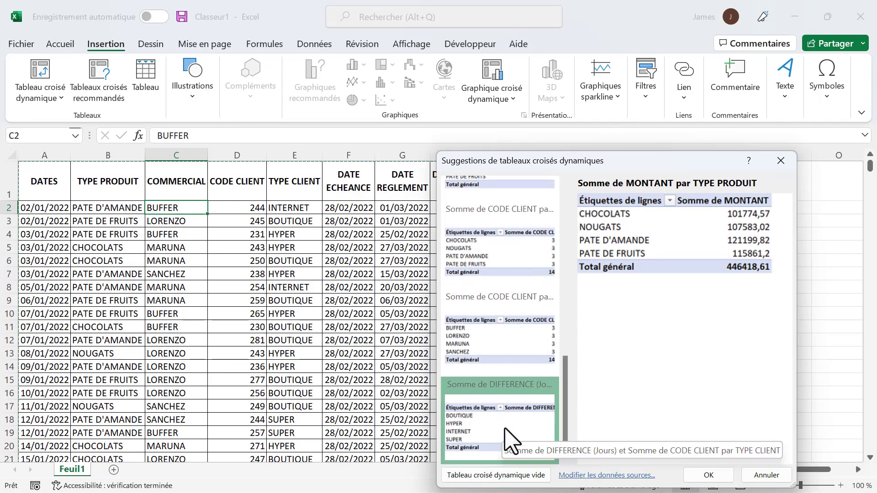
pyautogui.click(709, 475)
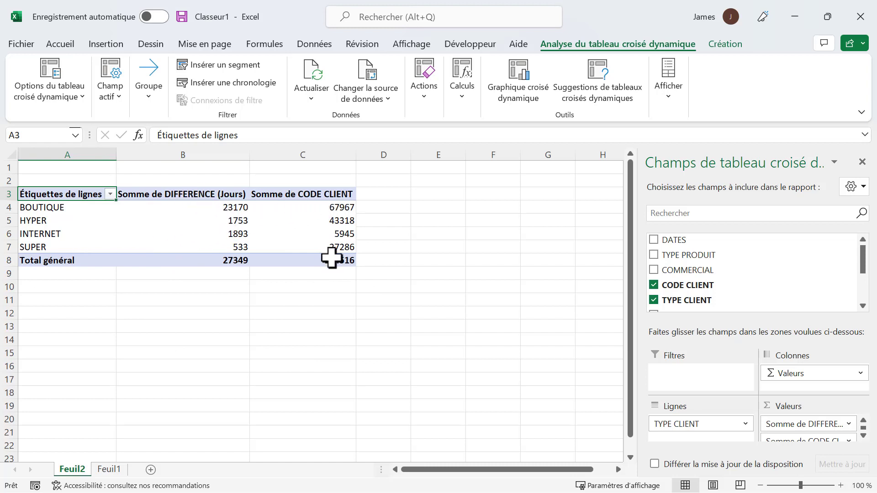
# Return to the Feuil1 sheet with the source sales table.
pyautogui.click(109, 470)
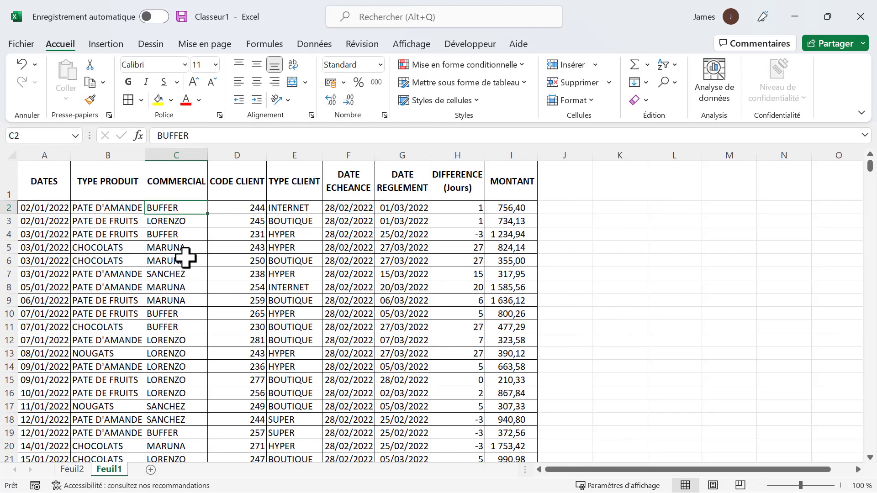
pyautogui.click(108, 44)
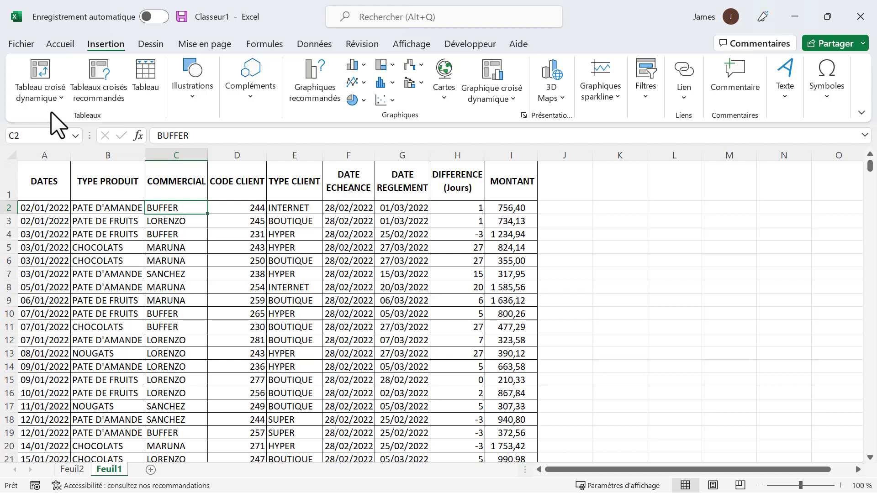
# Insert a blank pivot table from Feuil1!$A$1:$I$564 on a new worksheet, Feuil3.
pyautogui.click(41, 76)
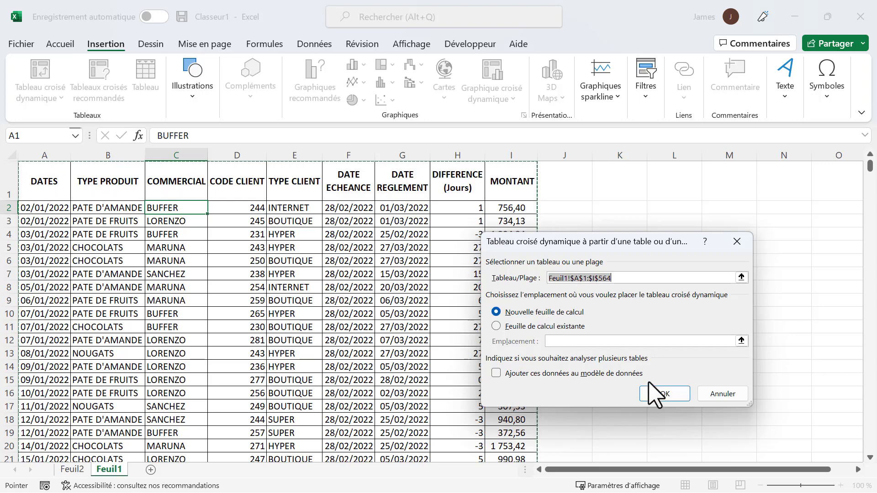
pyautogui.click(663, 393)
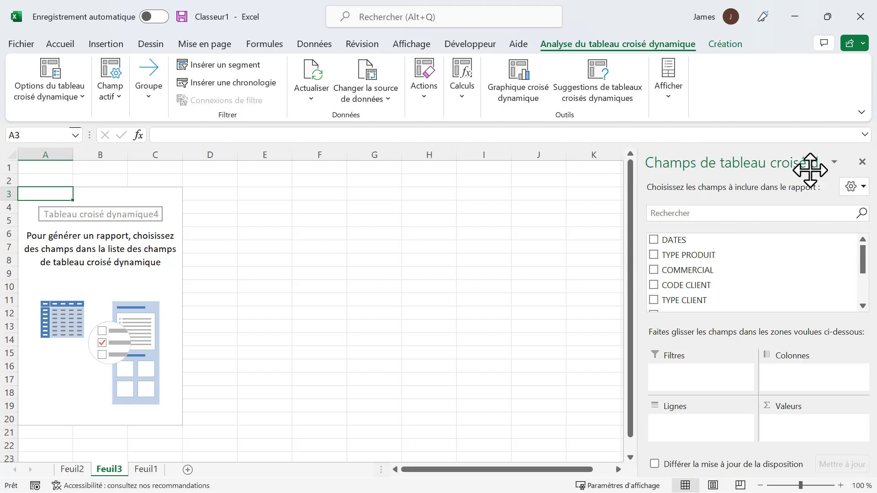
pyautogui.click(435, 221)
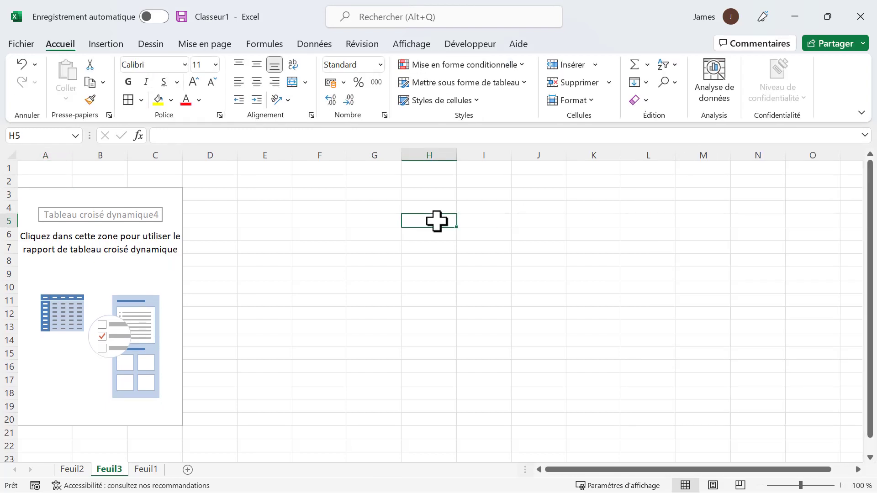
pyautogui.click(69, 236)
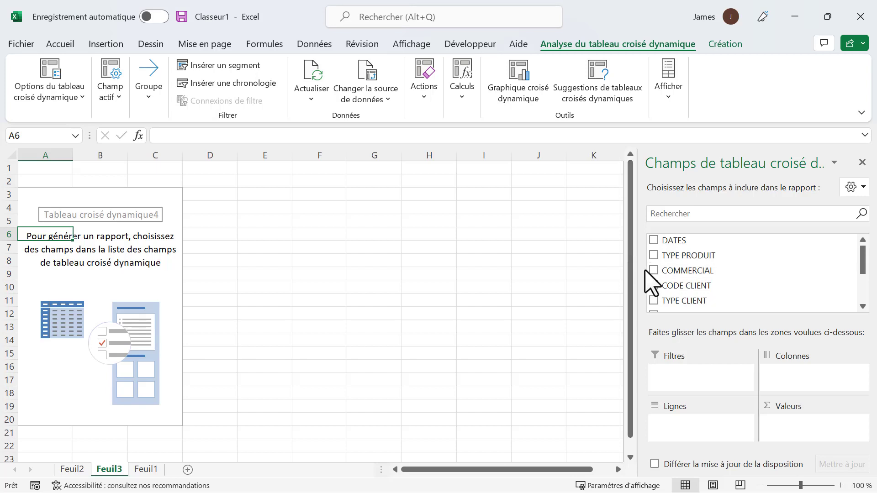
# Place COMMERCIAL as row labels and sum MONTANT as values, giving a 446418,61 grand total.
pyautogui.click(655, 272)
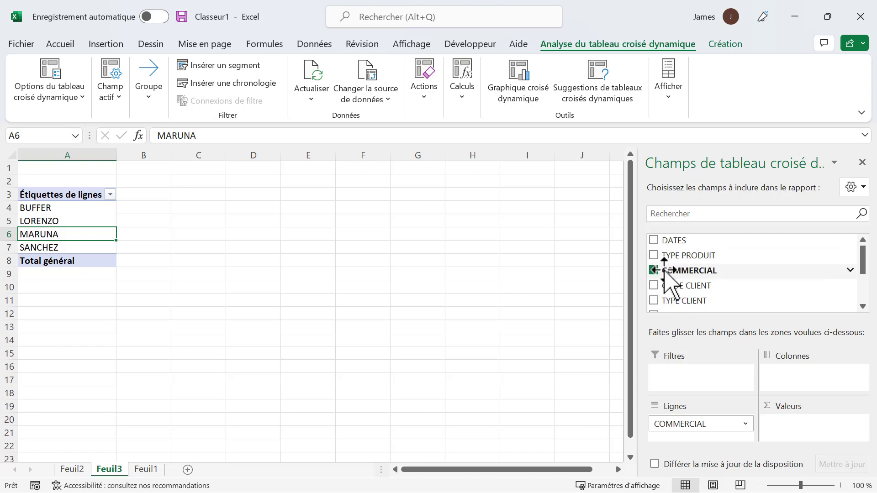
pyautogui.click(654, 271)
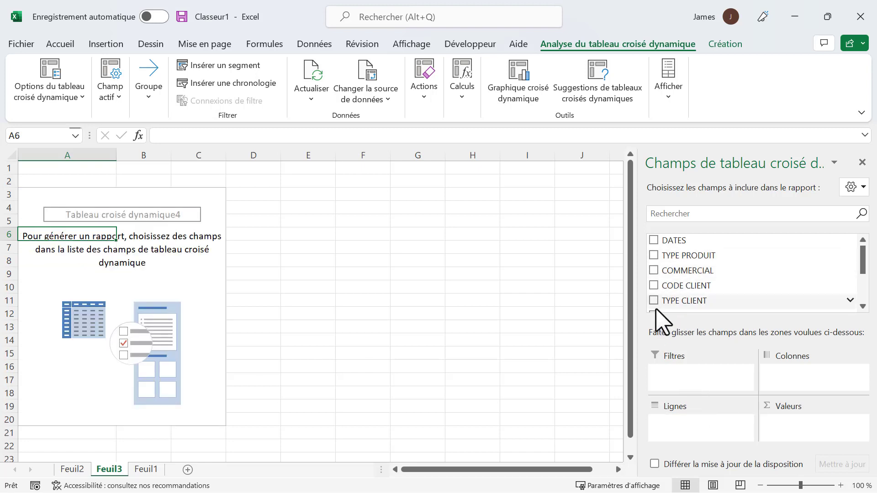
pyautogui.moveTo(654, 270); pyautogui.dragTo(808, 374)
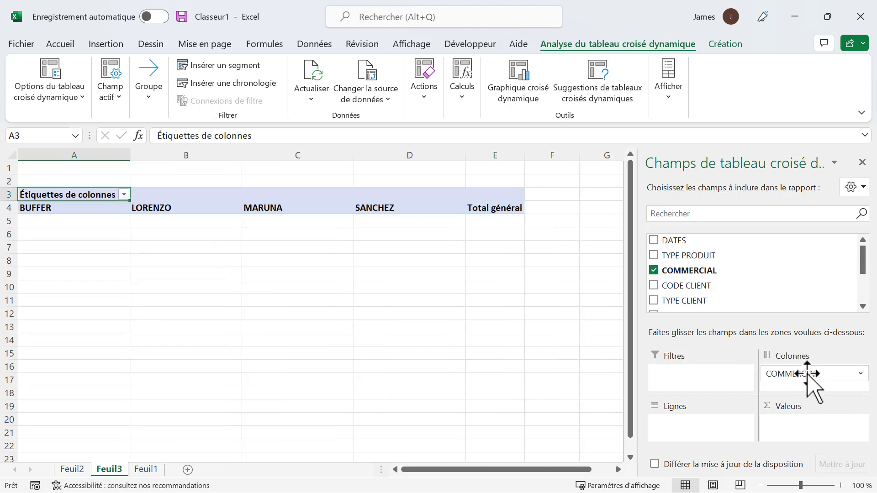
pyautogui.click(654, 270)
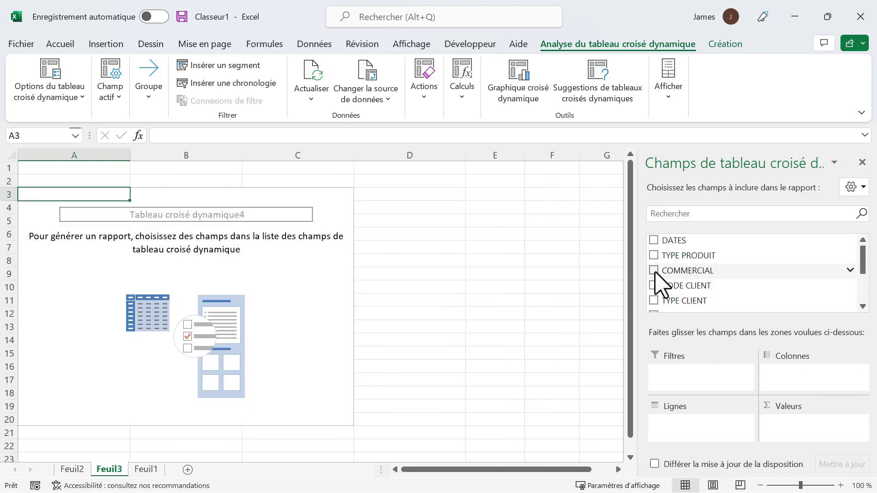
pyautogui.moveTo(678, 270); pyautogui.dragTo(684, 416)
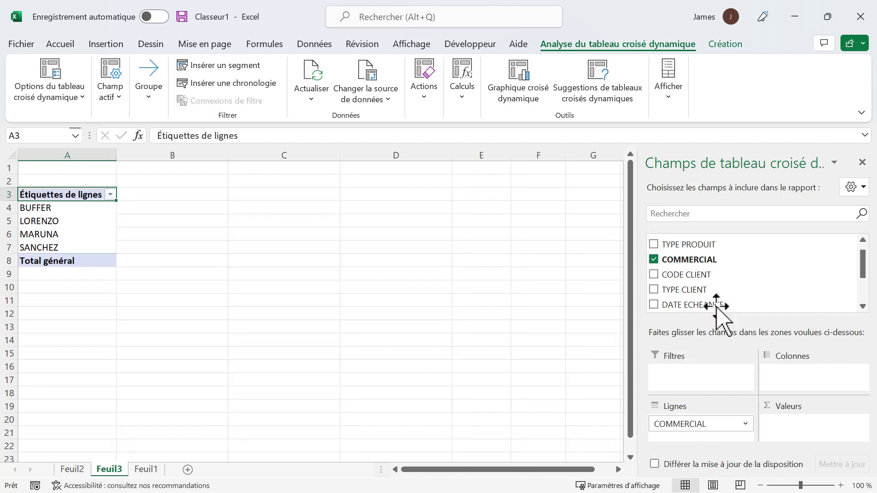
pyautogui.click(867, 302)
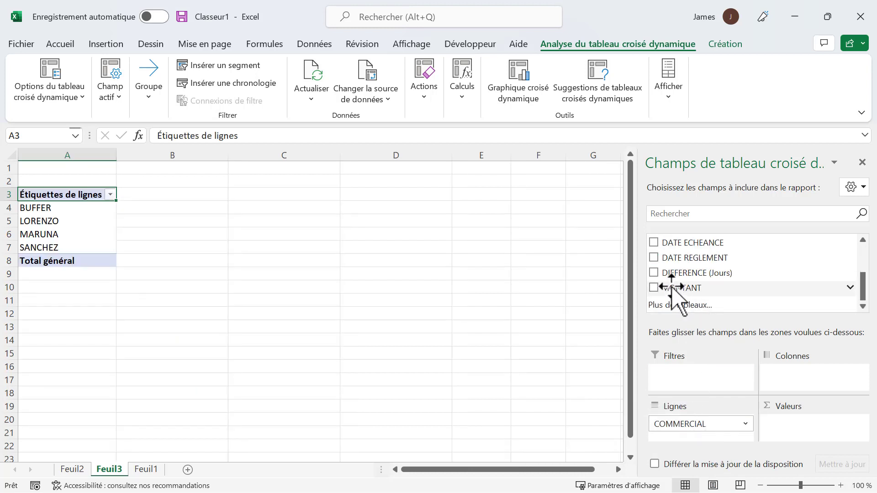
pyautogui.moveTo(672, 288); pyautogui.dragTo(798, 432)
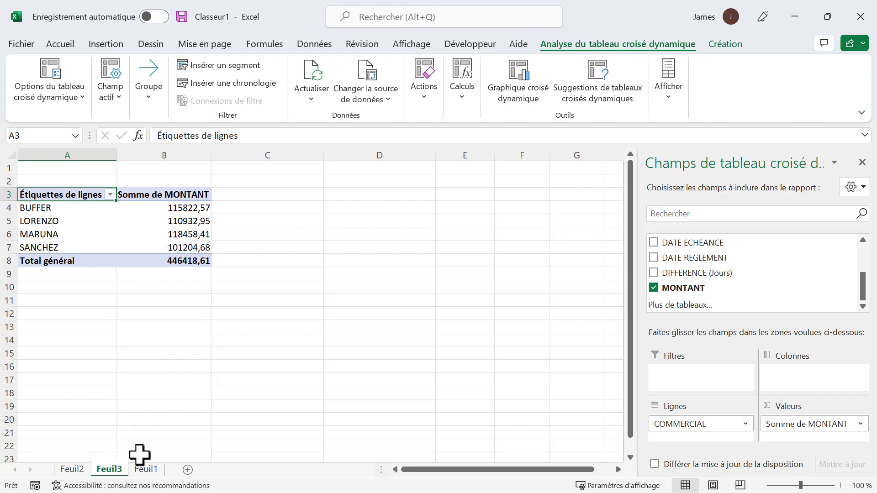
# On Feuil1, insert a pivot table from A1:I564 into the existing sheet at cell L2.
pyautogui.click(146, 471)
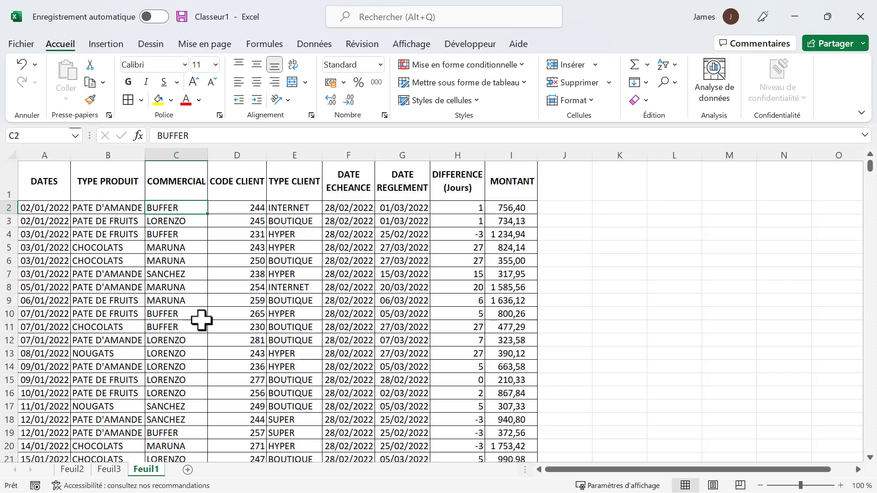
pyautogui.click(115, 46)
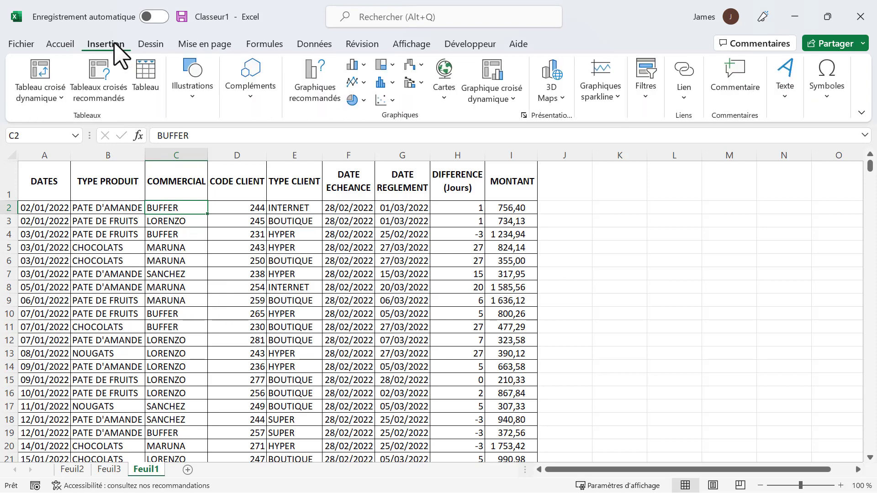
pyautogui.click(45, 82)
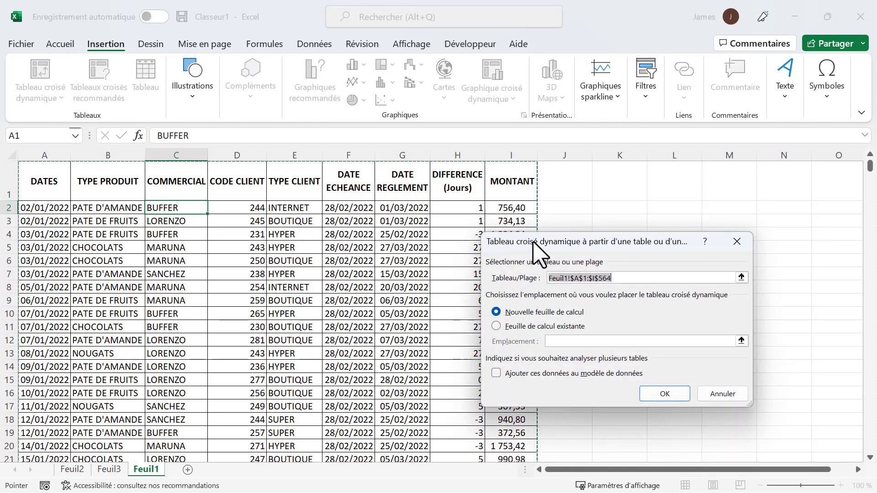
pyautogui.moveTo(533, 242); pyautogui.dragTo(585, 291)
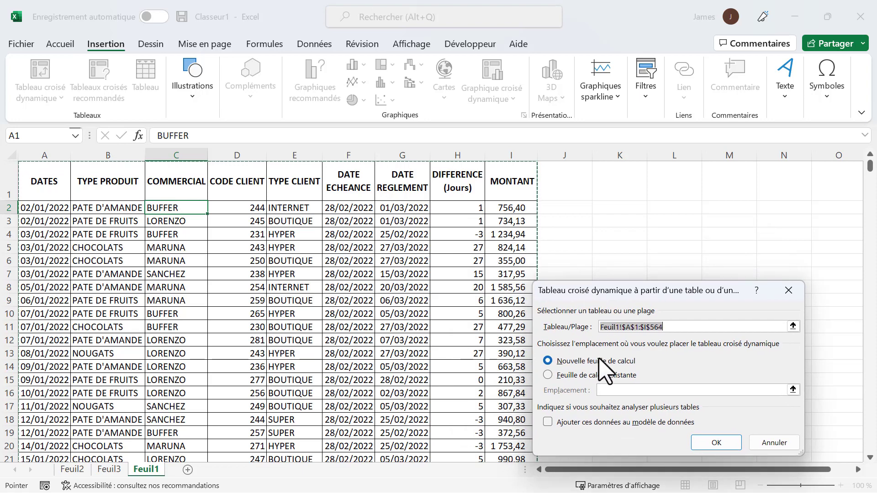
pyautogui.click(599, 374)
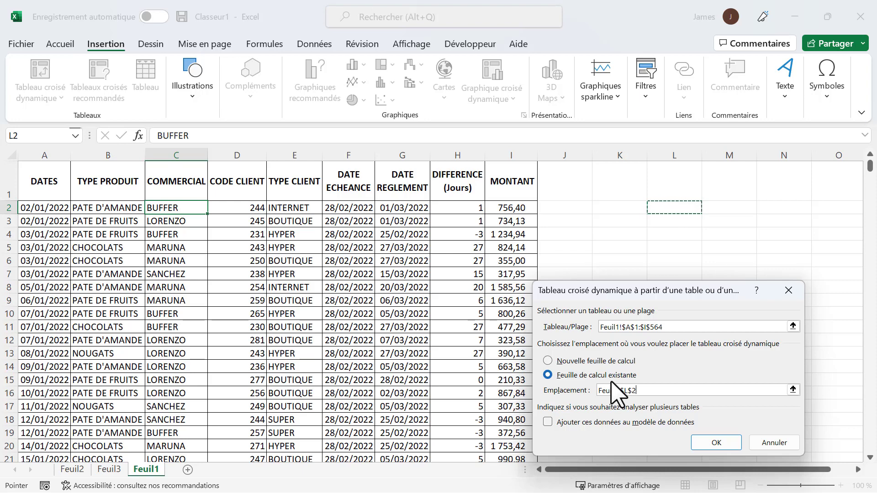
pyautogui.click(728, 442)
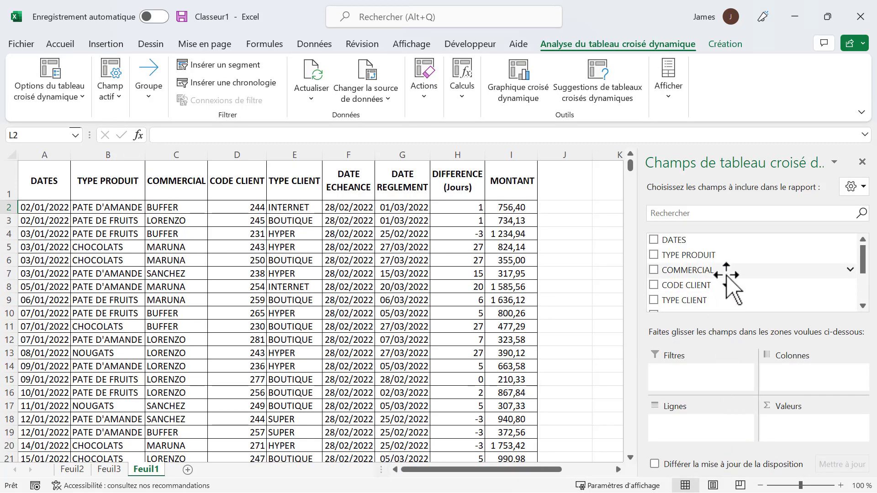
# Put TYPE PRODUIT in Lignes and MONTANT in Valeurs as Somme de MONTANT.
pyautogui.moveTo(725, 255)
pyautogui.mouseDown()
pyautogui.moveTo(721, 440)
pyautogui.moveTo(721, 429)
pyautogui.mouseUp()
pyautogui.scroll(-2, 711, 295)
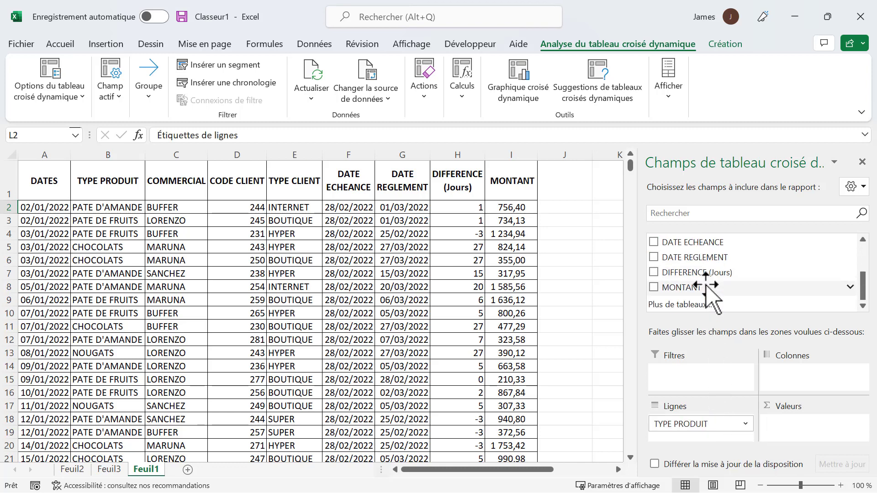
pyautogui.moveTo(707, 288); pyautogui.dragTo(798, 423)
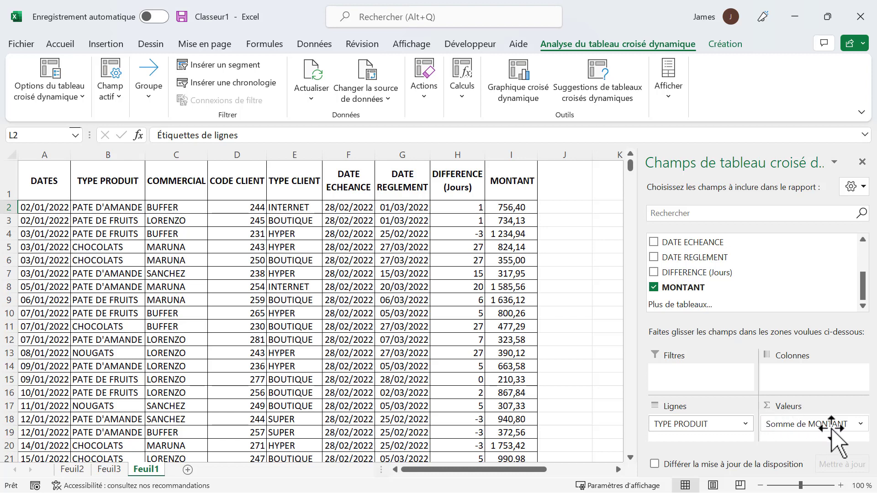
pyautogui.click(861, 424)
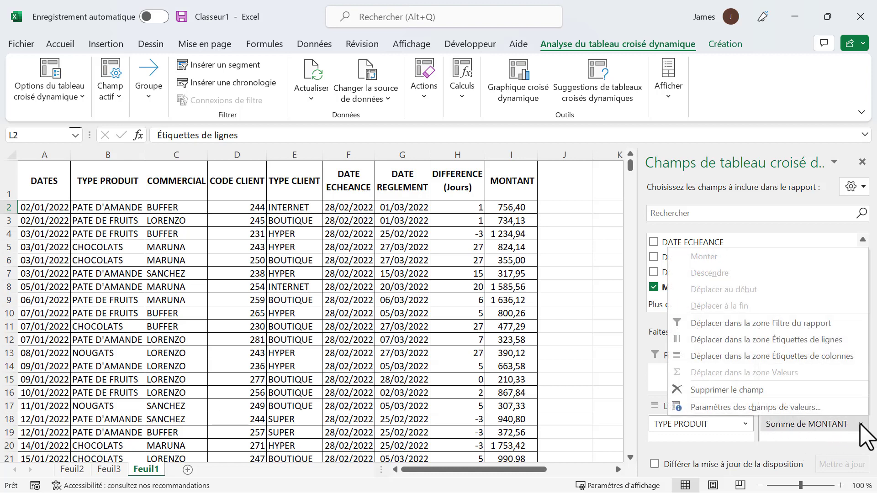
# Change the MONTANT value field to Moyenne and hide the PivotTable Fields pane.
pyautogui.click(802, 408)
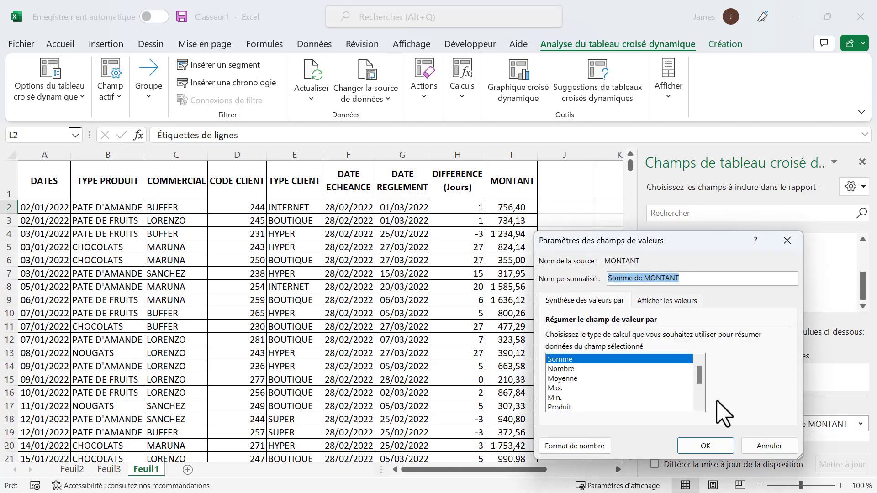
pyautogui.click(571, 379)
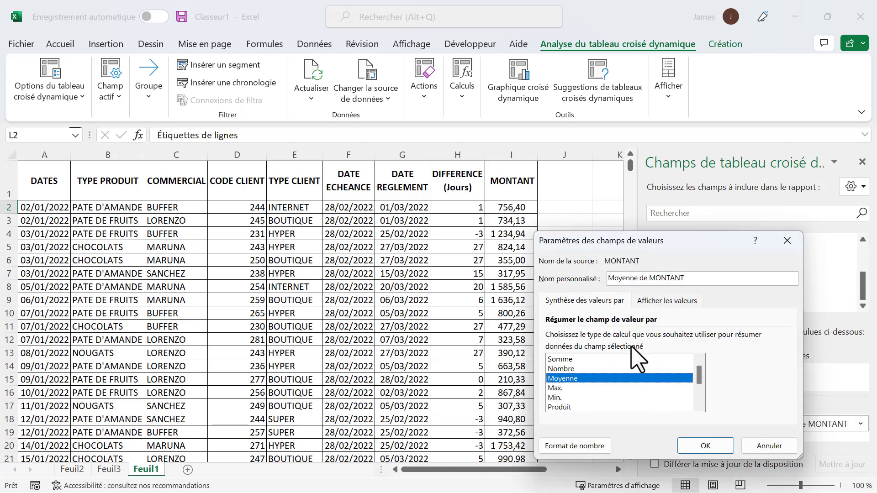
pyautogui.click(710, 446)
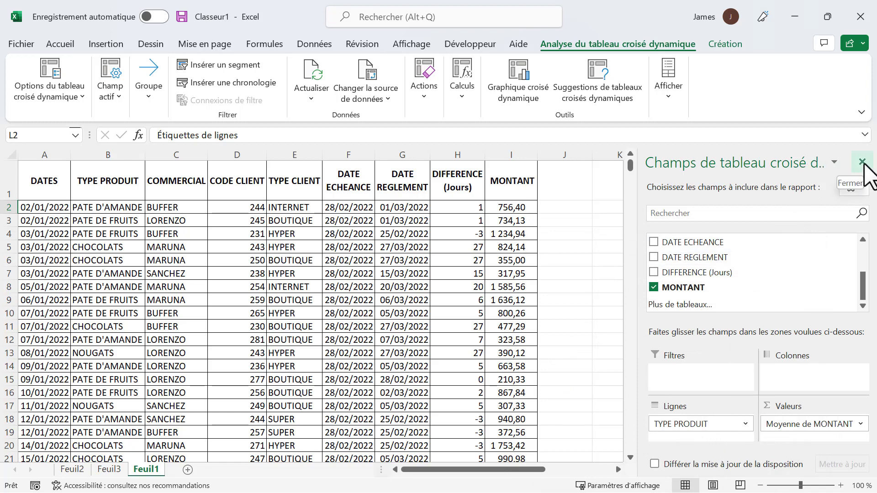
pyautogui.click(862, 163)
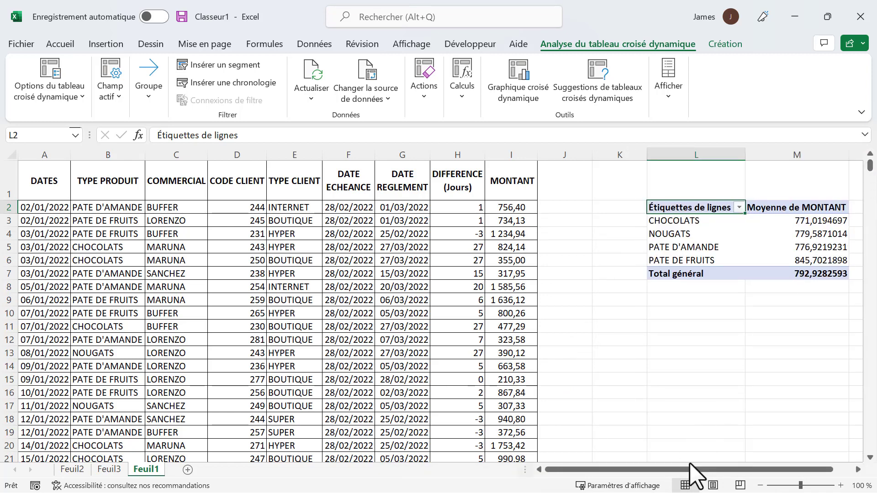